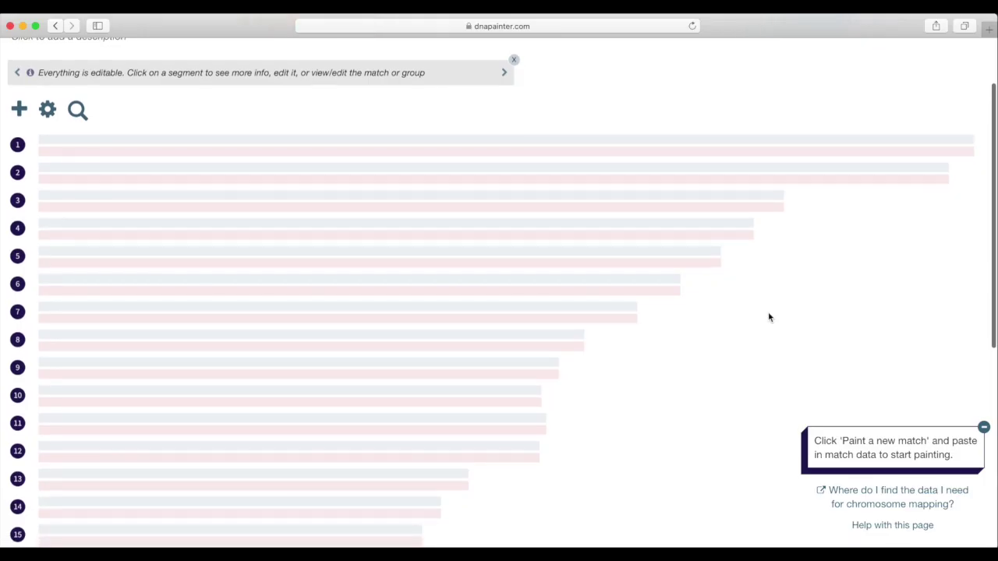
Step: Scroll through the empty Untitled Profile map to confirm chromosomes 1–22 and X are unpainted
scroll(768, 317, down, 2)
scroll(768, 318, down, 5)
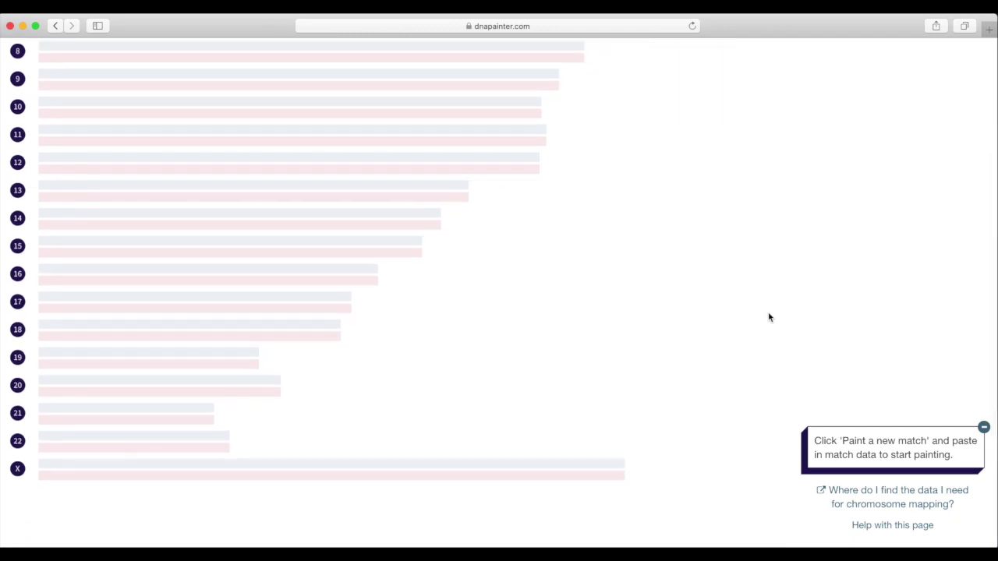
scroll(768, 317, up, 7)
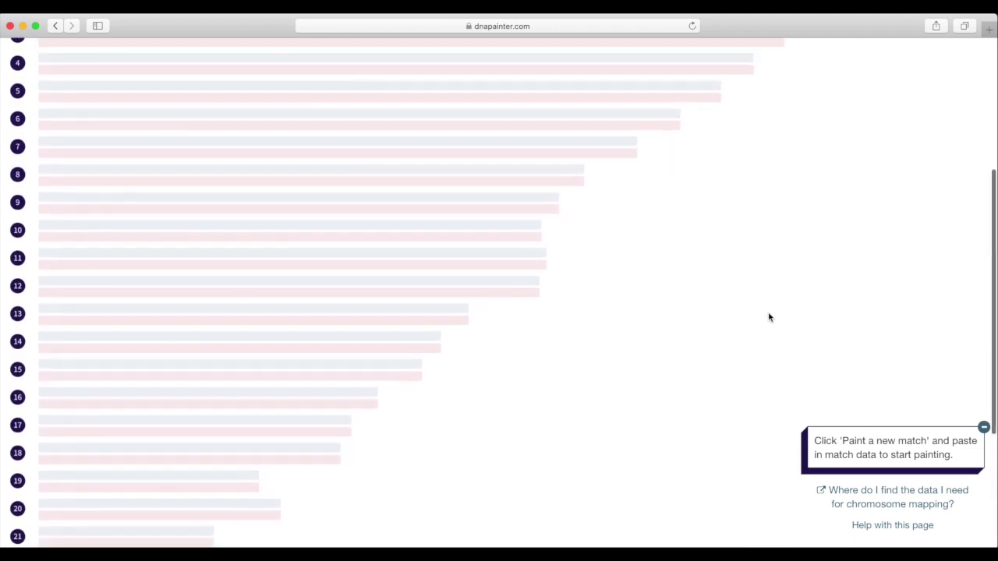
scroll(768, 318, up, 3)
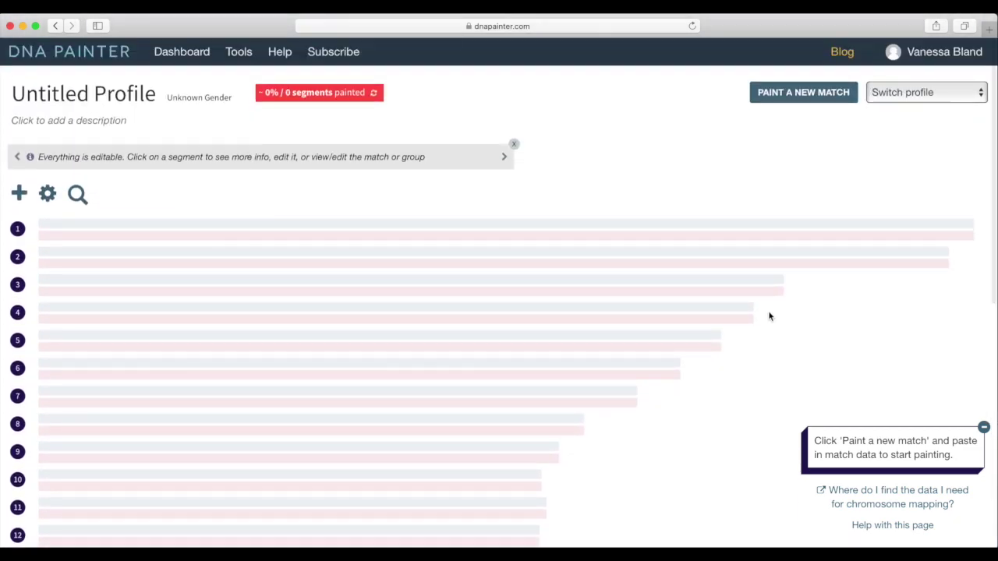
Step: Paste the match's GEDmatch segment rows into Paint a New Match and submit, finding 12 segments above 7 cM
click(789, 102)
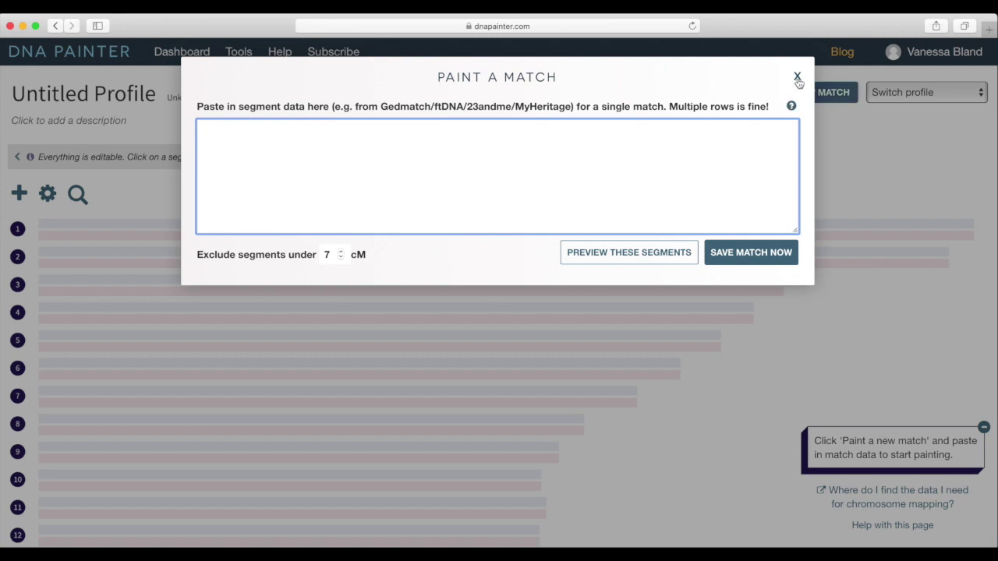
click(797, 79)
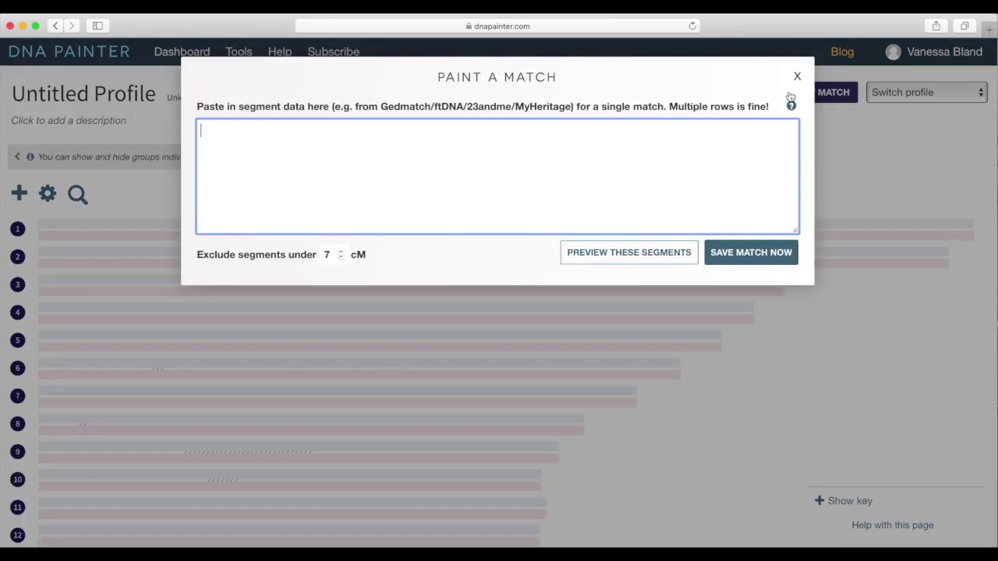
click(803, 93)
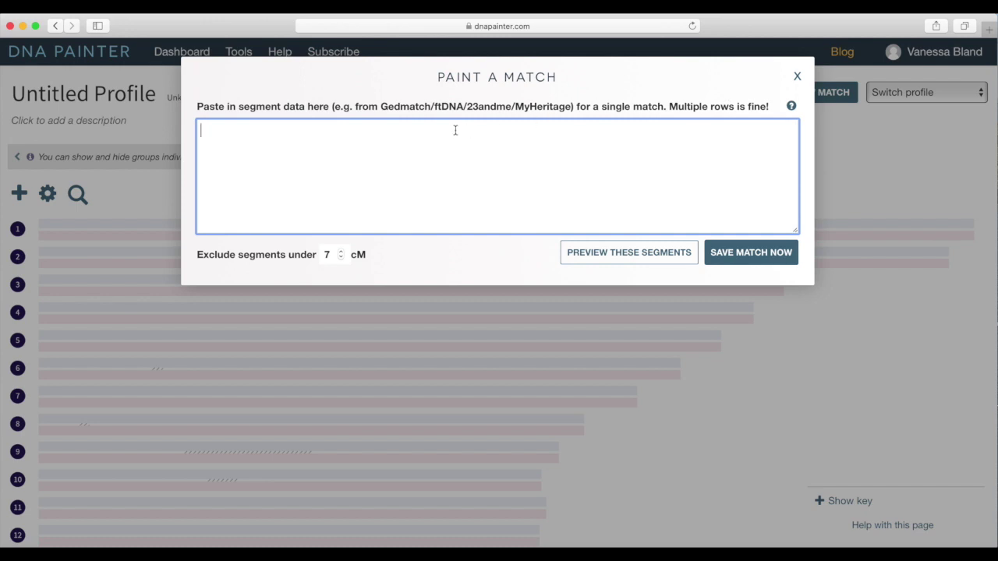
key(super+v)
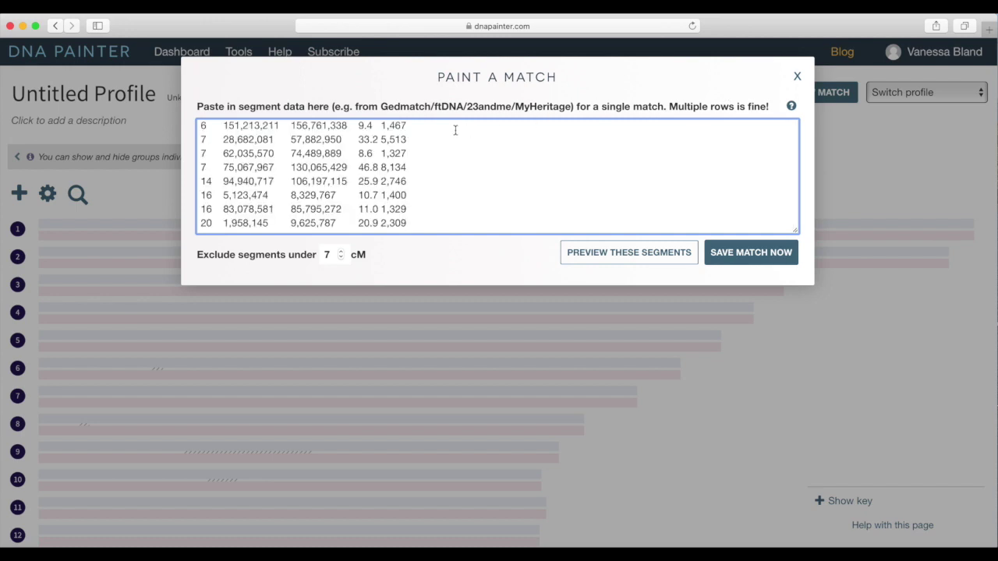
click(750, 254)
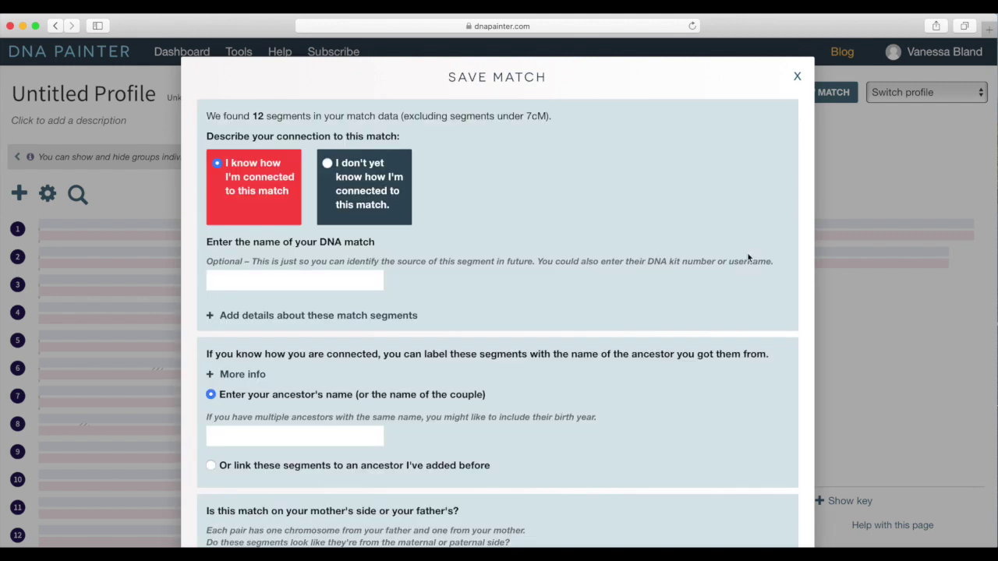
Step: Enter the match's name and the ancestor couple's names as the segment label
click(336, 271)
text(J M)
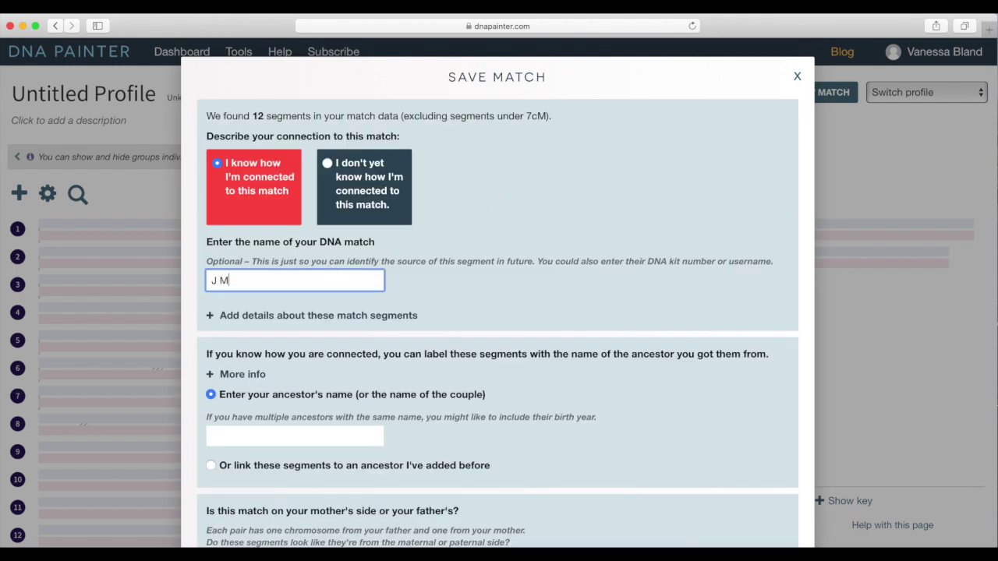
text(cGregor)
scroll(367, 263, down, 4)
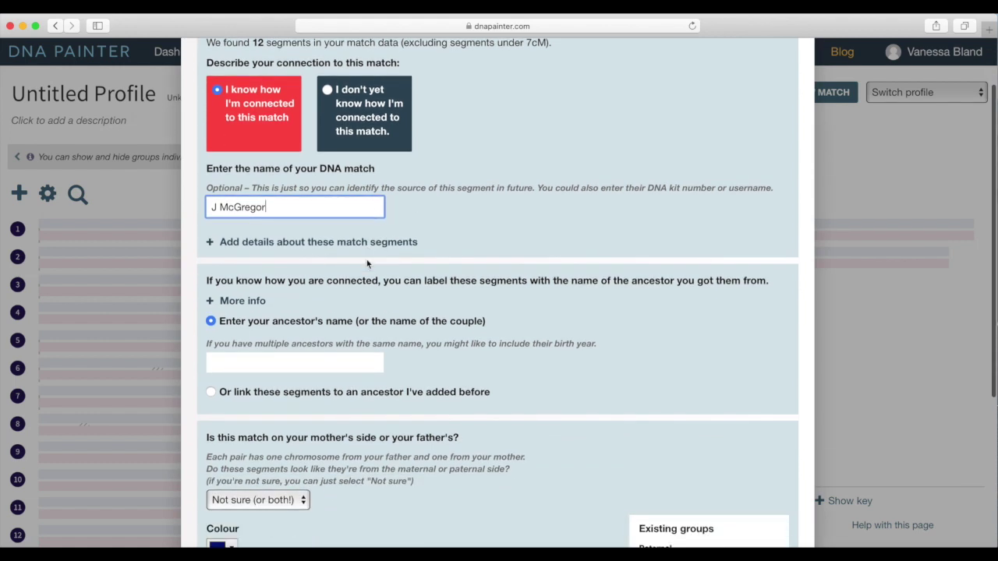
click(315, 288)
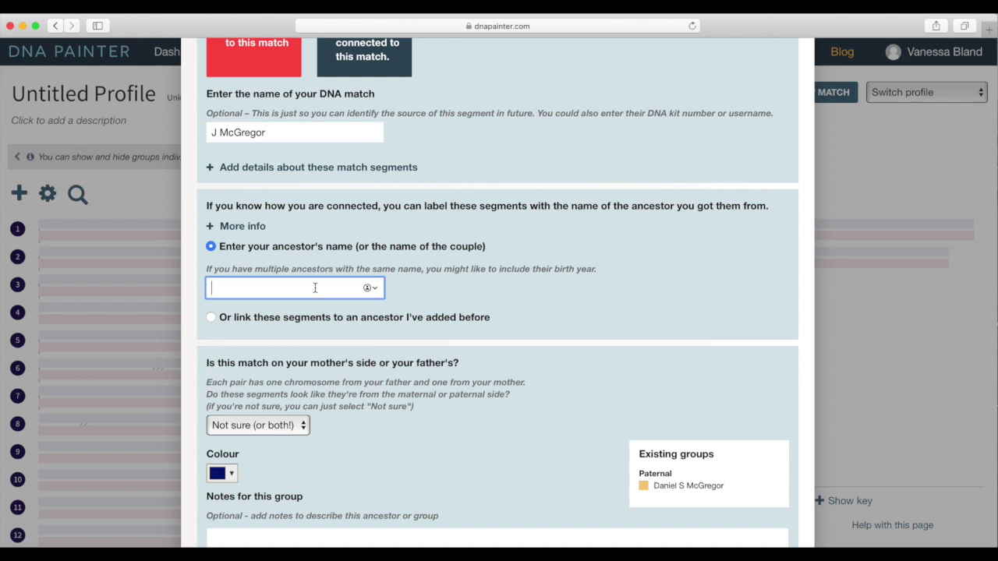
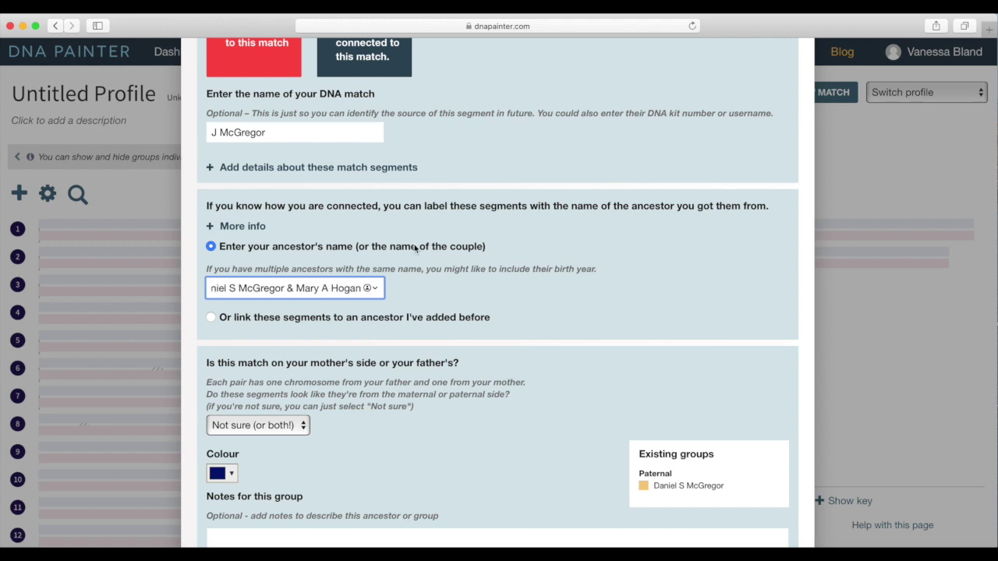
Step: Set the match's side to Paternal and keep navy as the group colour
scroll(415, 248, down, 4)
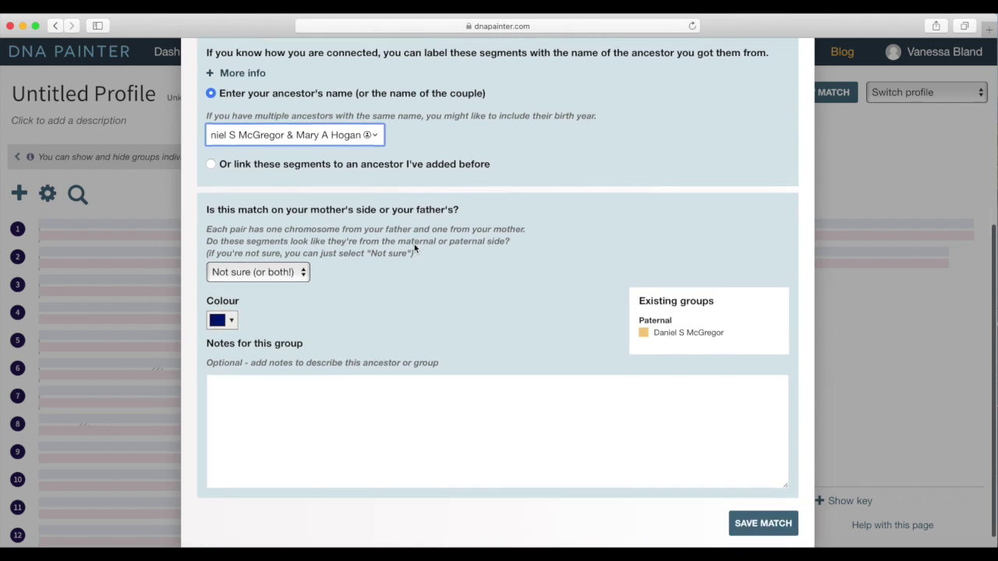
click(293, 255)
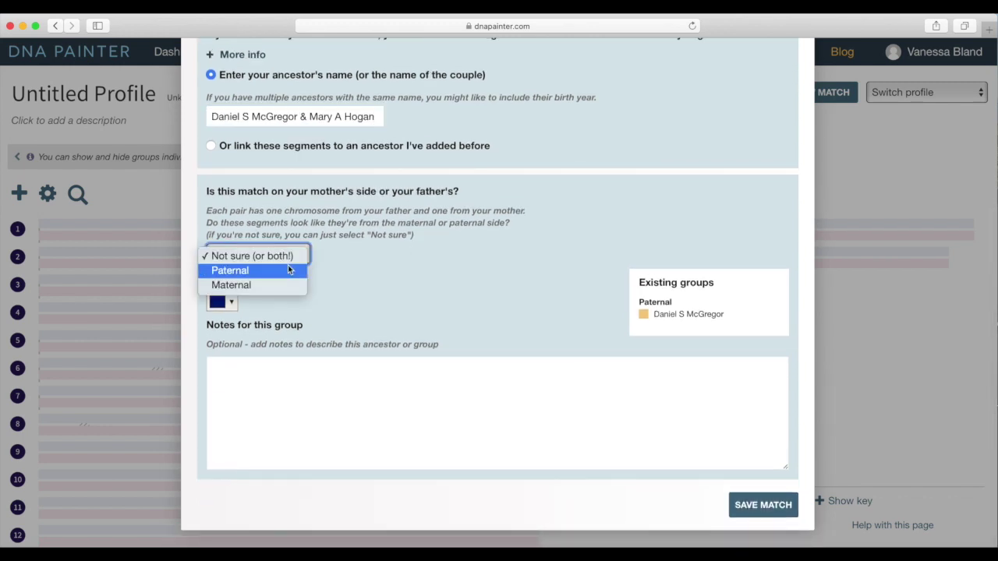
click(289, 270)
click(232, 303)
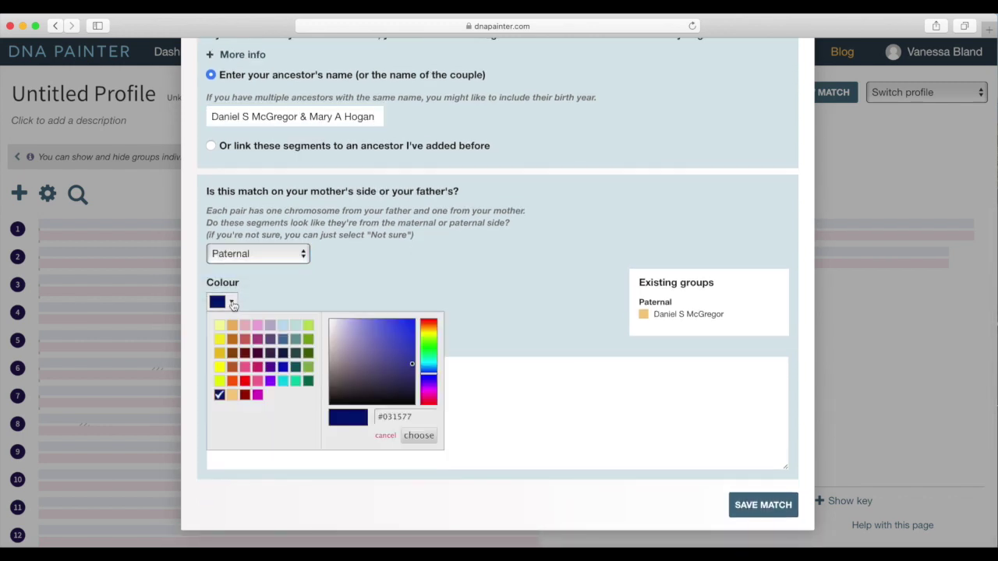
click(330, 285)
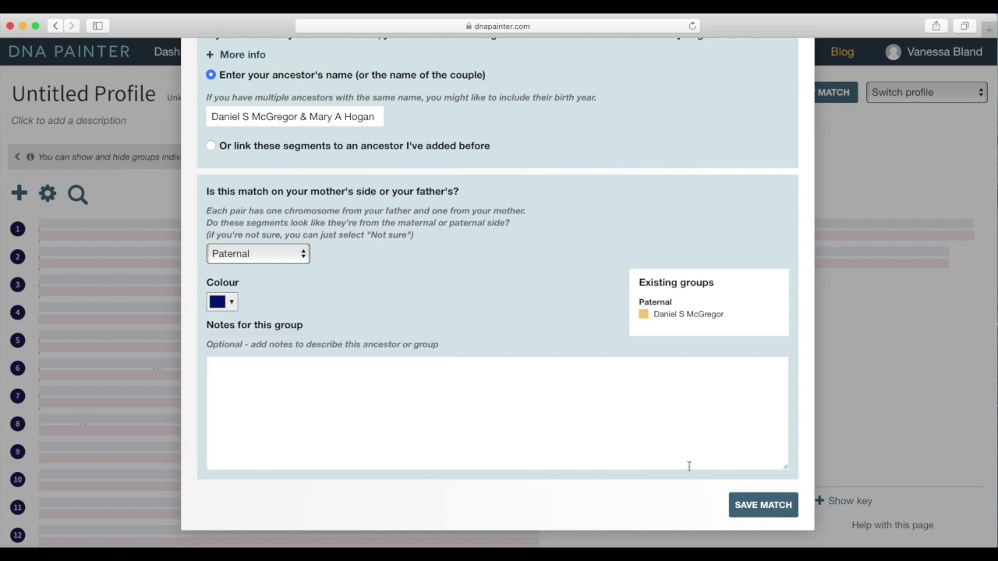
click(748, 506)
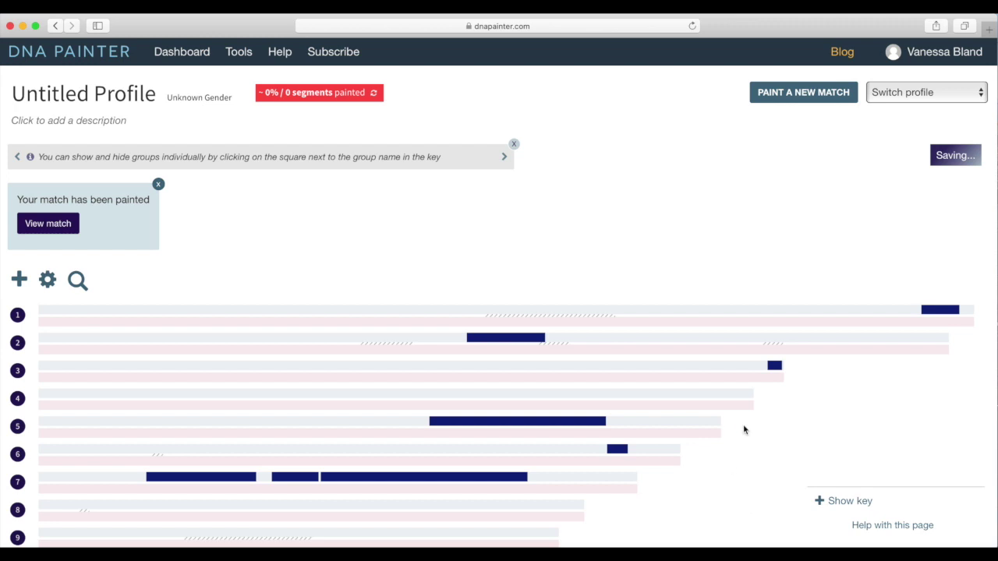
scroll(754, 425, down, 3)
scroll(753, 429, down, 3)
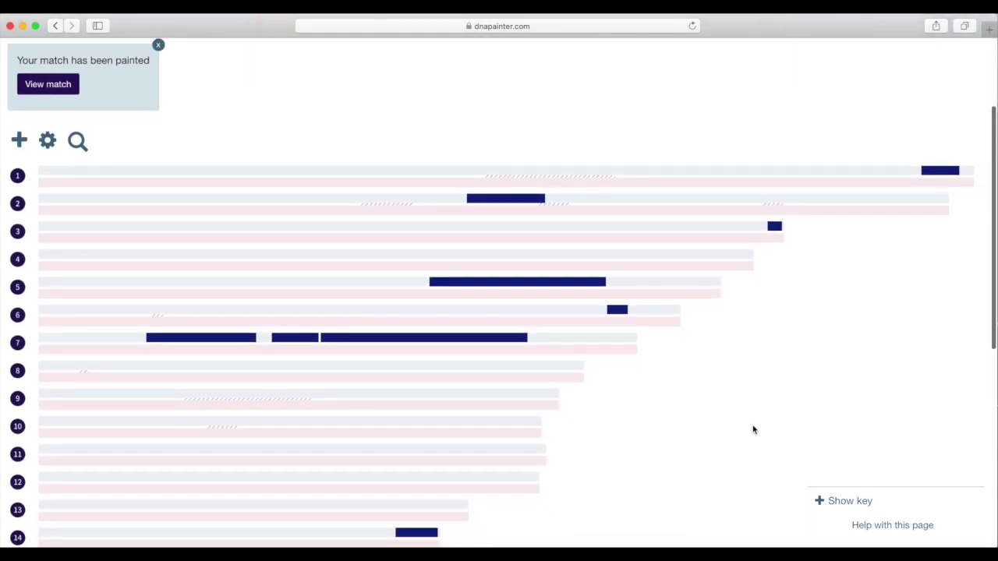
scroll(753, 430, down, 2)
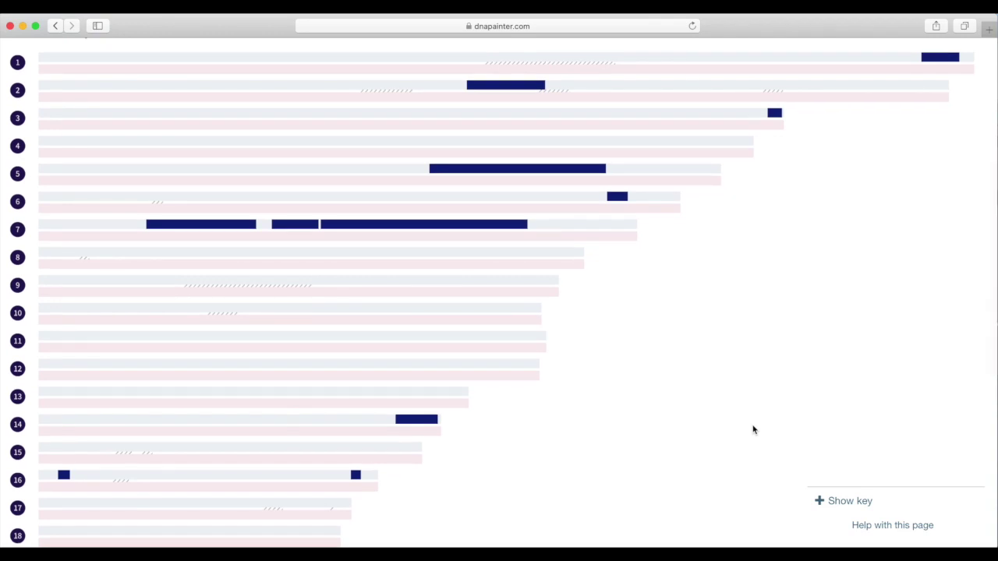
scroll(754, 429, up, 2)
scroll(753, 430, up, 5)
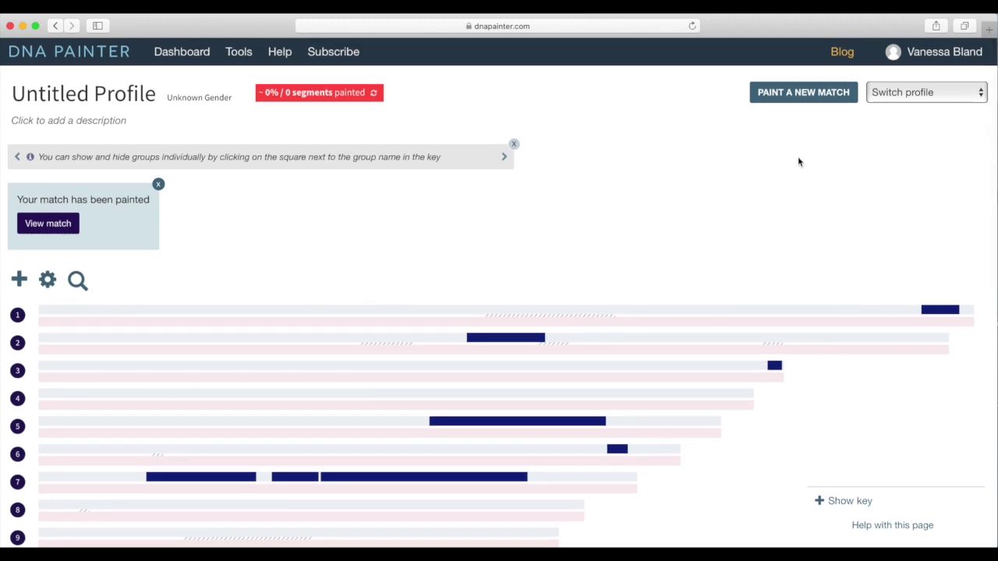
Step: Paste the second match's chromosome 3 and 18 segments and submit them, finding 2 segments
click(792, 94)
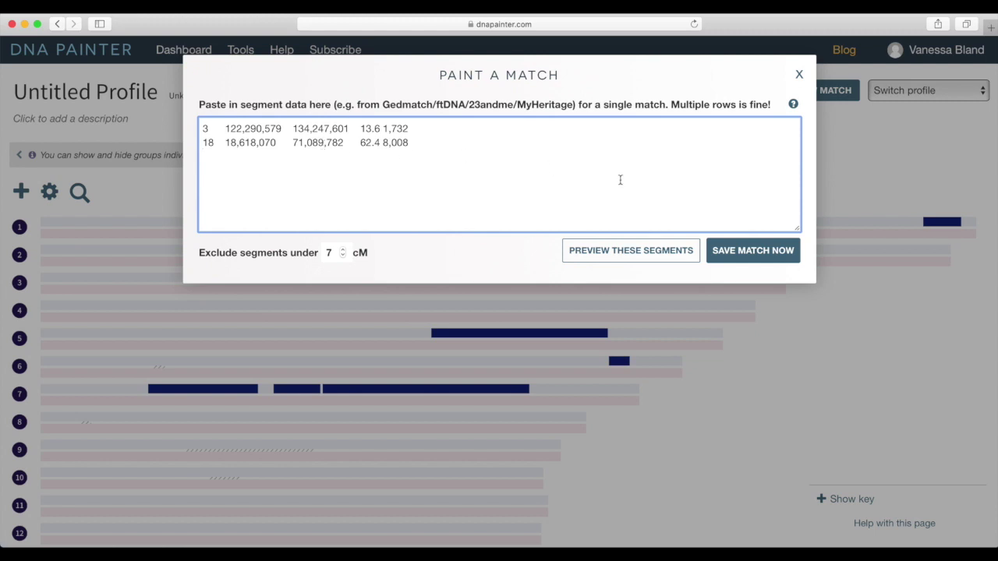
click(743, 254)
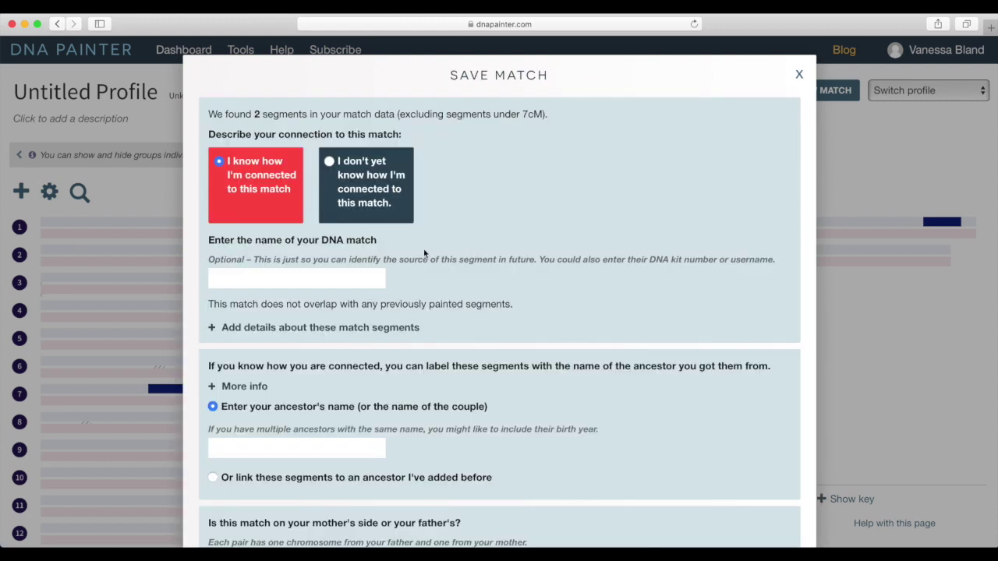
Step: Enter the second match's name and choose 'I don't yet know how I'm connected'
click(335, 273)
text(M)
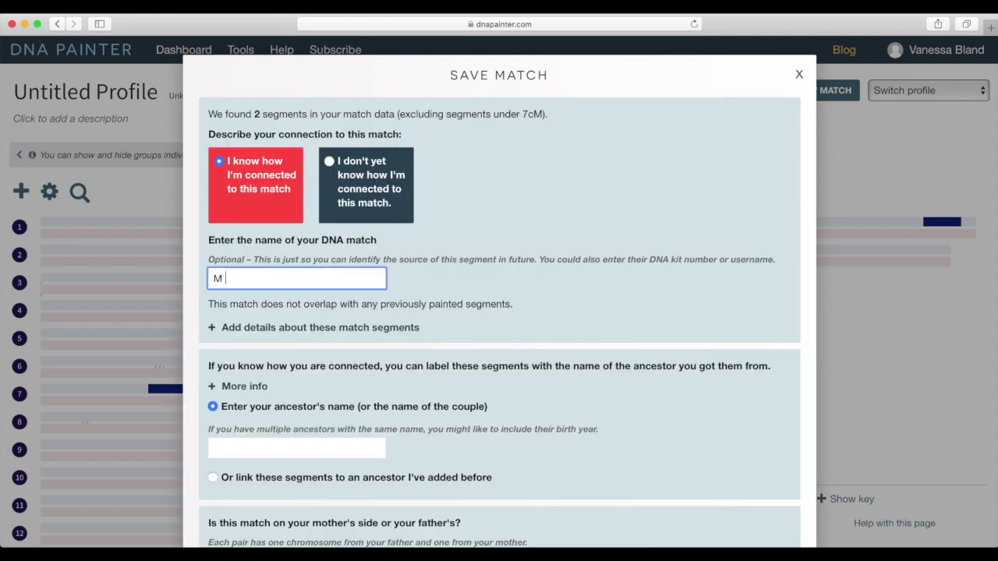
text( Harvey)
scroll(407, 243, down, 5)
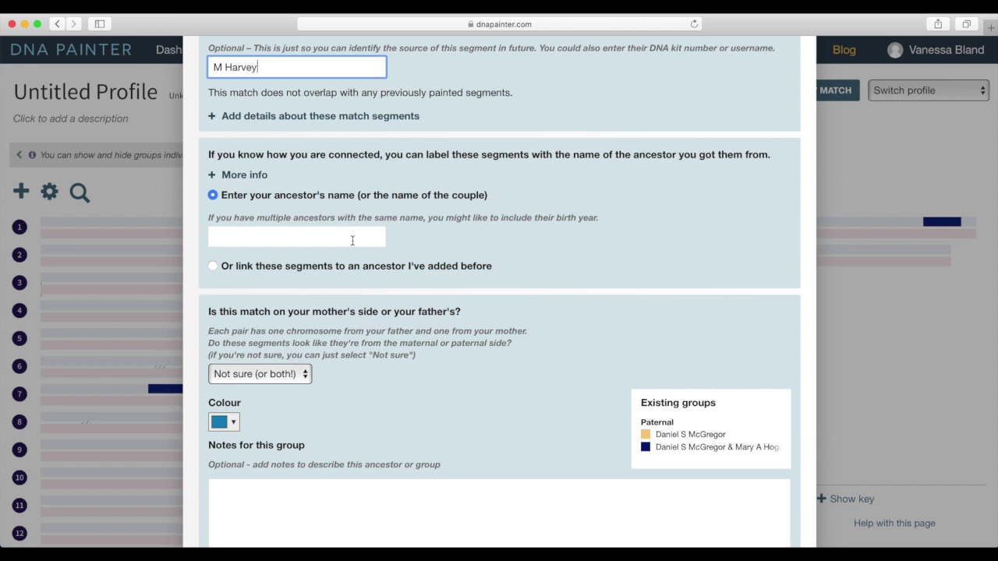
scroll(326, 117, up, 4)
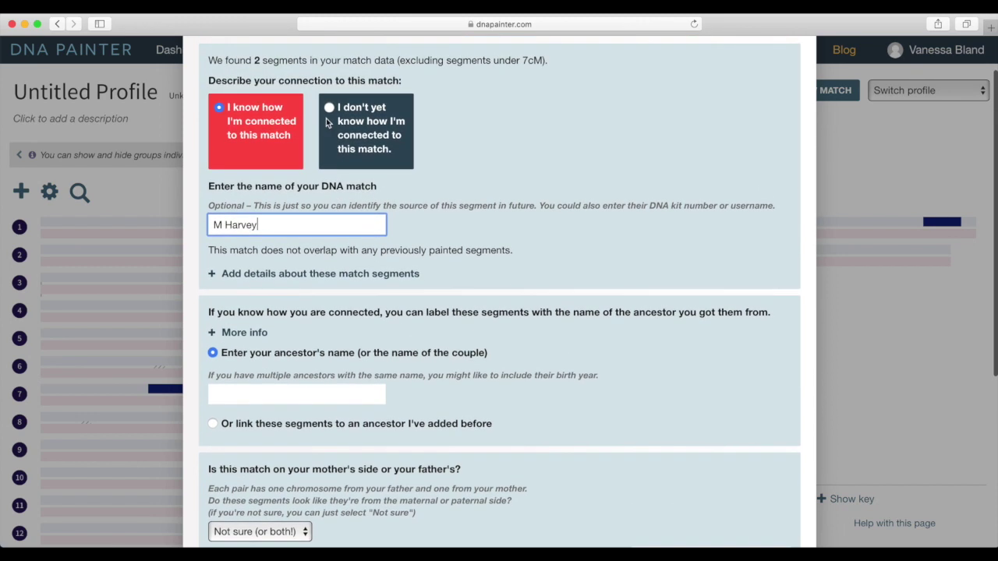
click(327, 117)
Step: Name the new group 'Unknown 1' and save the match into it
scroll(426, 292, down, 2)
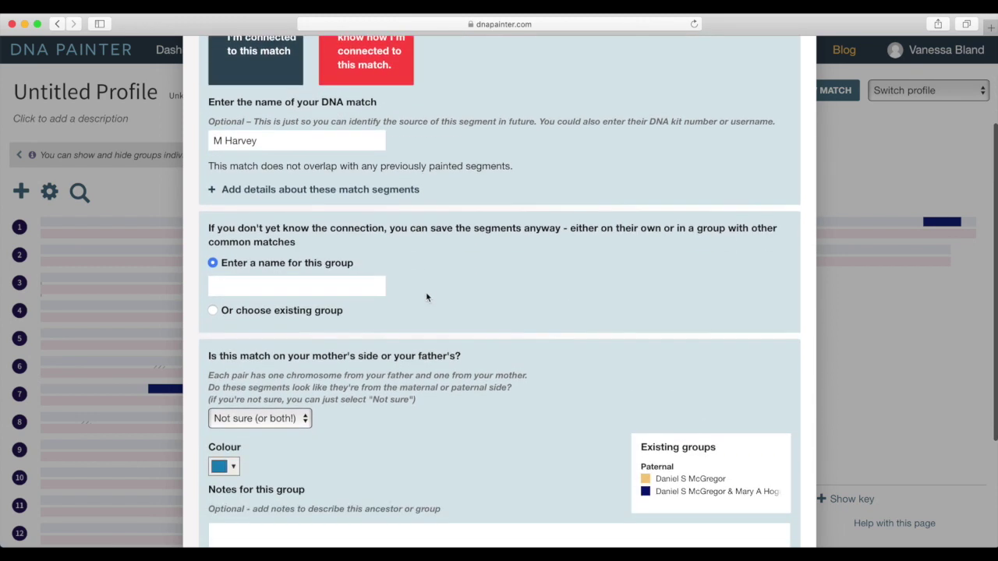
click(315, 287)
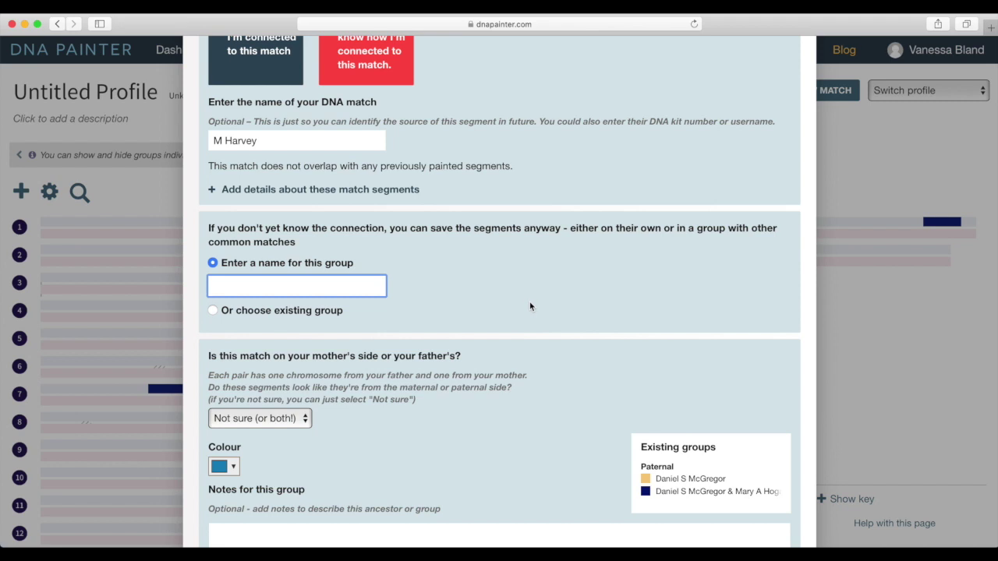
text(Unknown 1)
scroll(521, 345, down, 2)
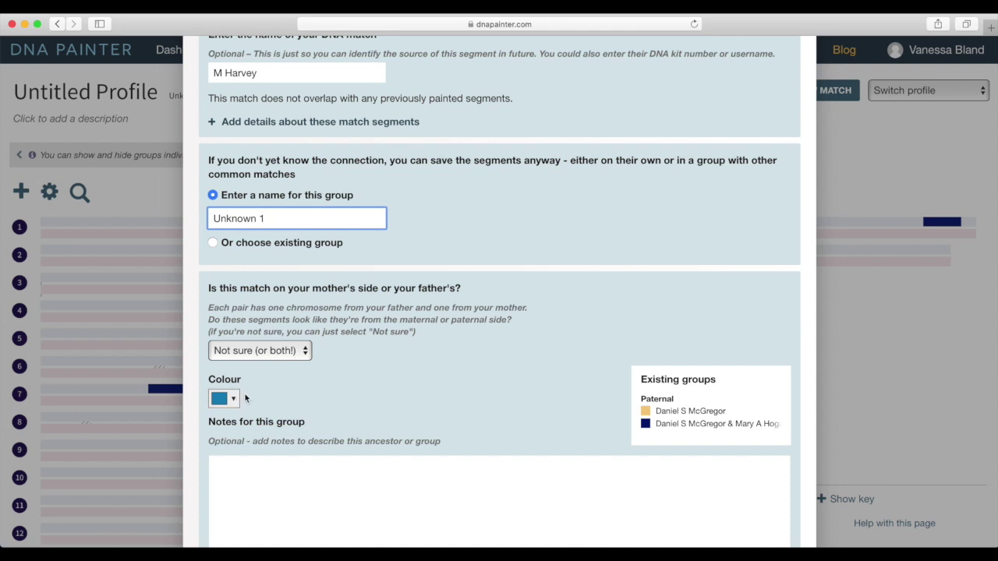
scroll(519, 439, down, 2)
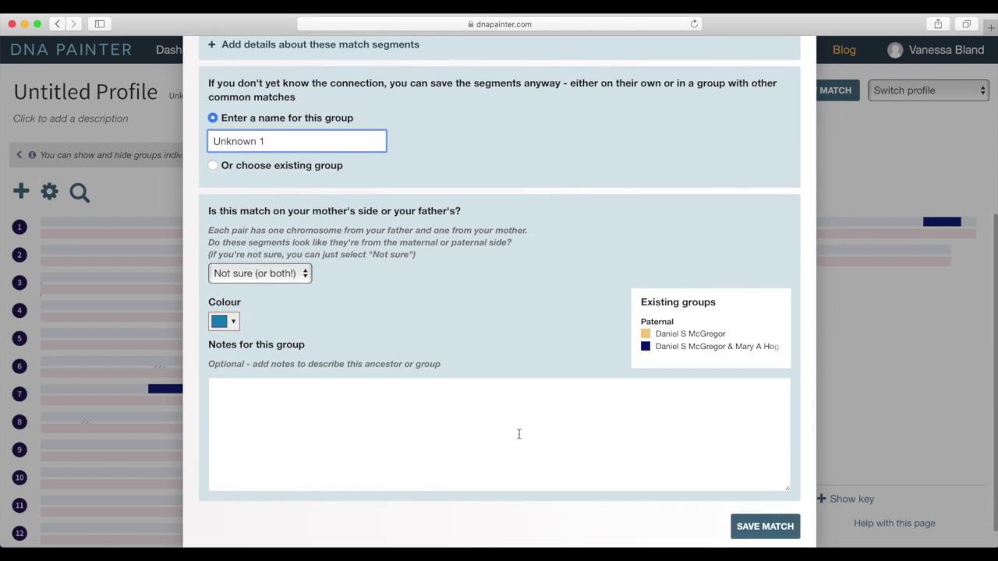
click(771, 534)
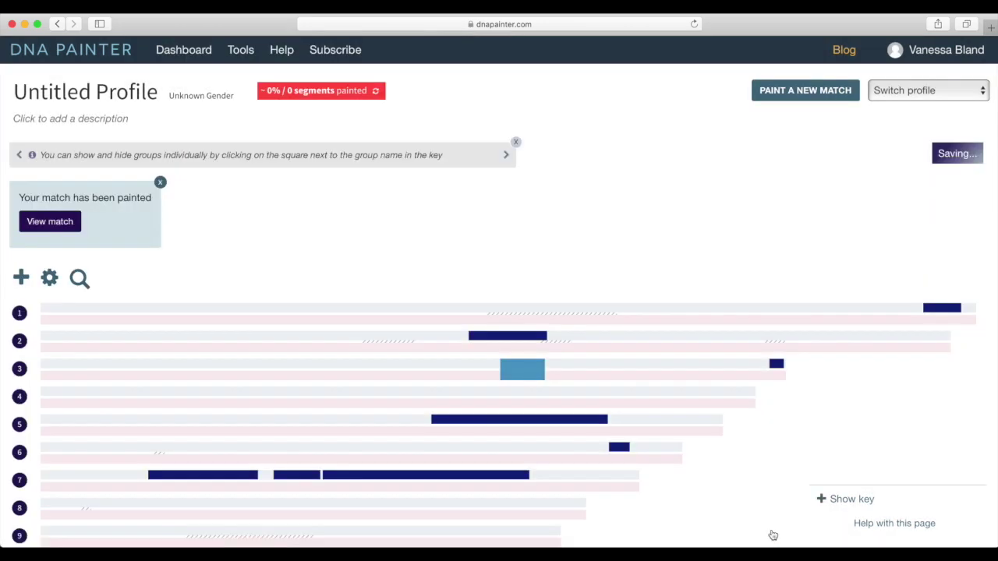
scroll(727, 489, down, 3)
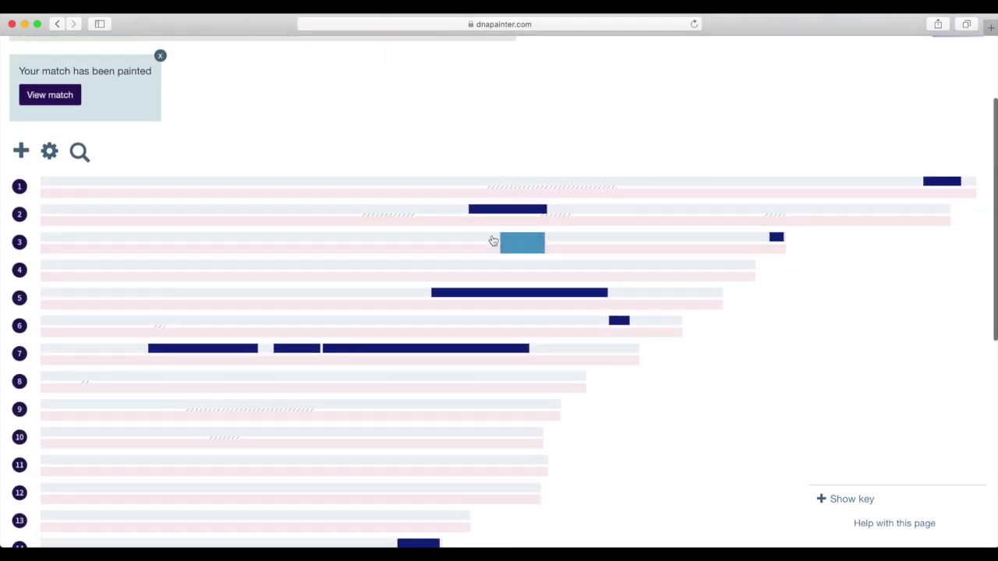
mouse_move(503, 242)
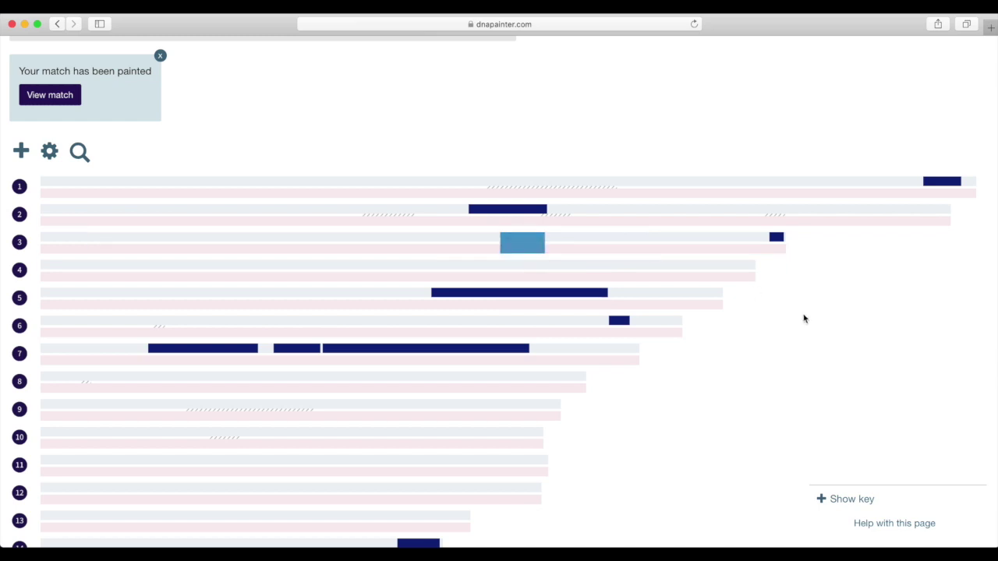
scroll(805, 318, up, 4)
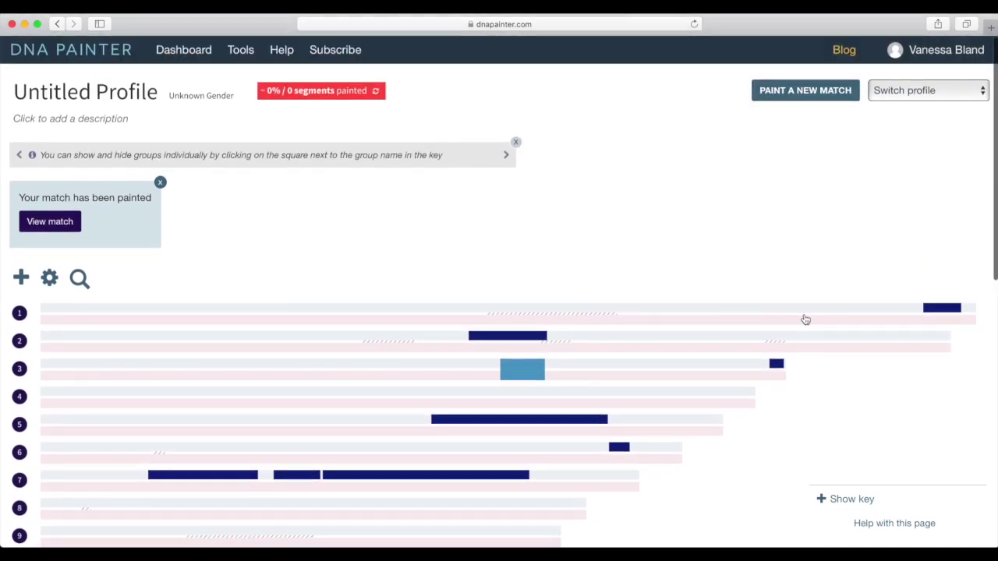